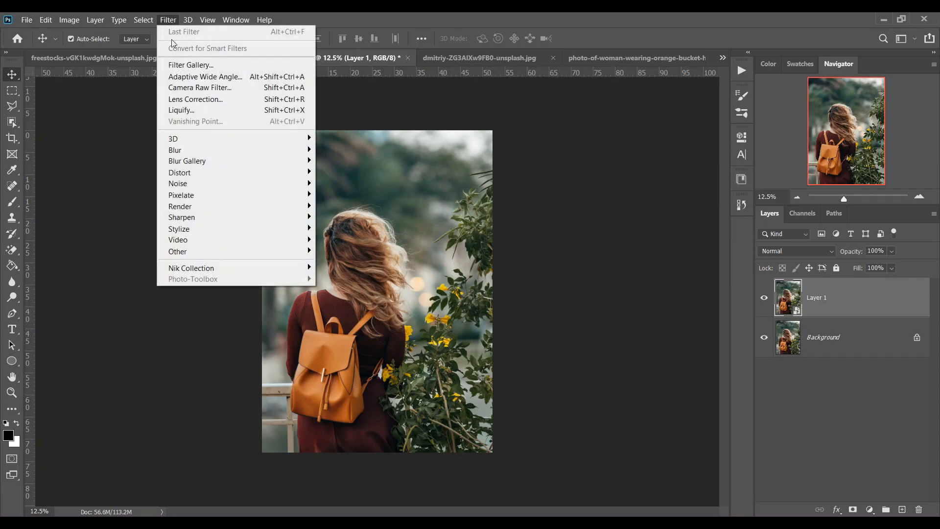
# Open Layer 1 in the Camera Raw Filter and show the before and after views side by side
pyautogui.click(203, 89)
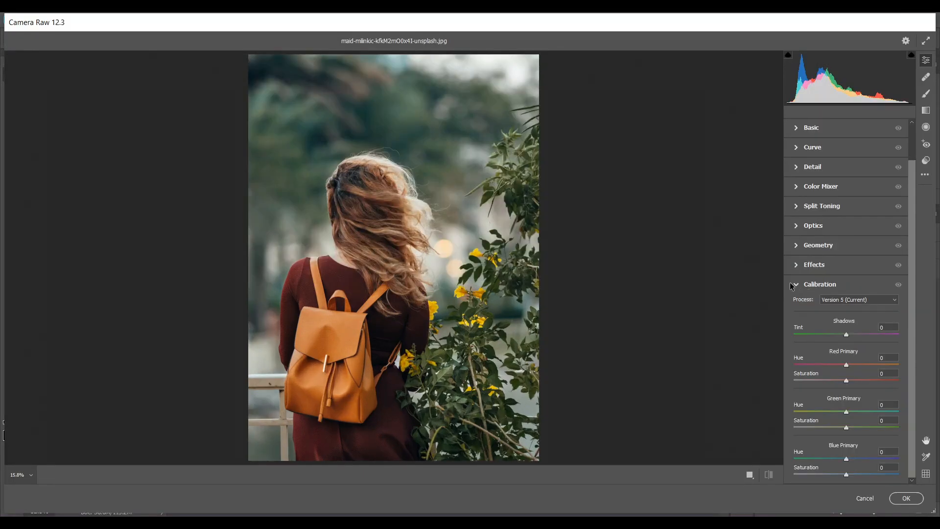
pyautogui.click(794, 285)
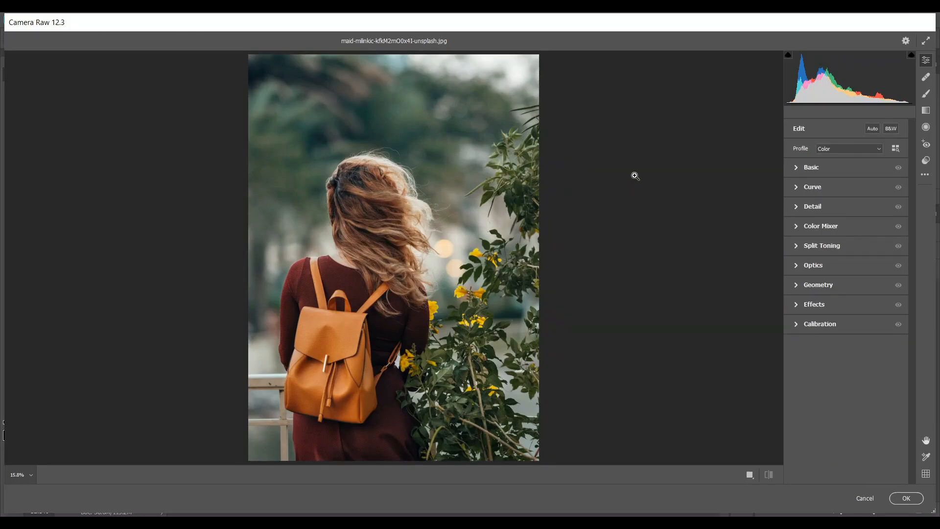
pyautogui.press('q')
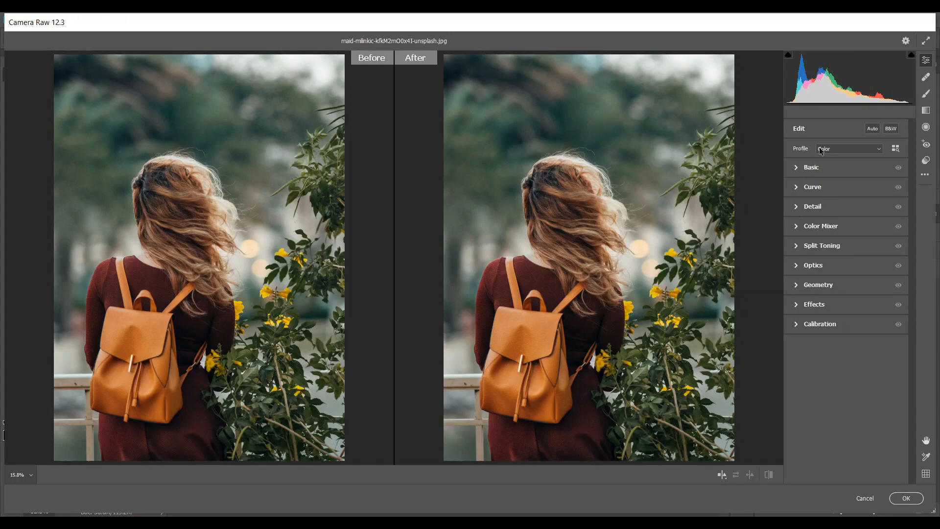
# In the Basic adjustments, set Temperature to +12, Tint to +1 and Contrast to -26
pyautogui.click(796, 169)
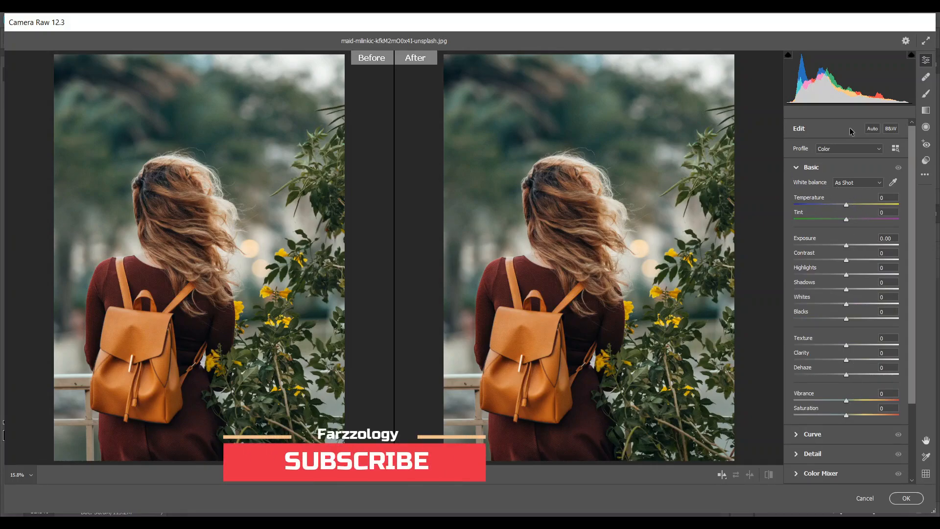
pyautogui.click(852, 204)
pyautogui.press('Down')
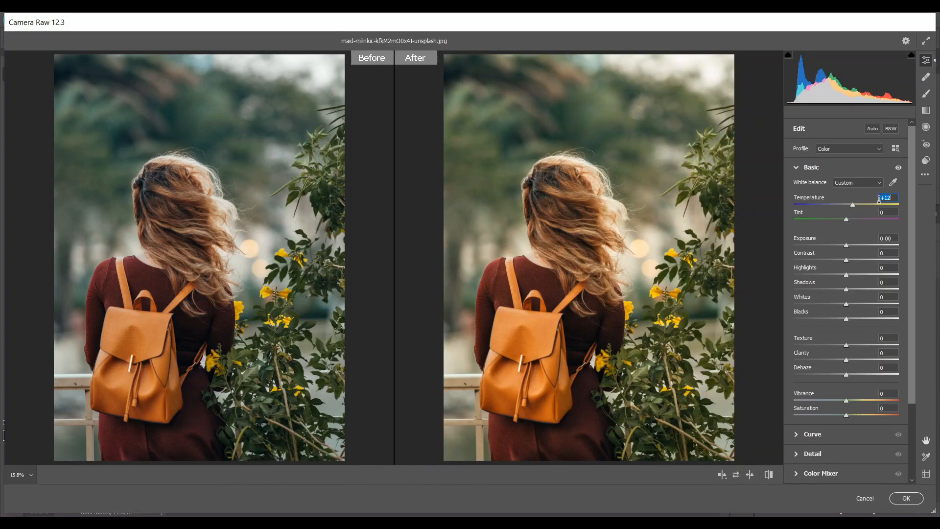
pyautogui.click(845, 218)
pyautogui.moveTo(836, 262); pyautogui.dragTo(830, 262)
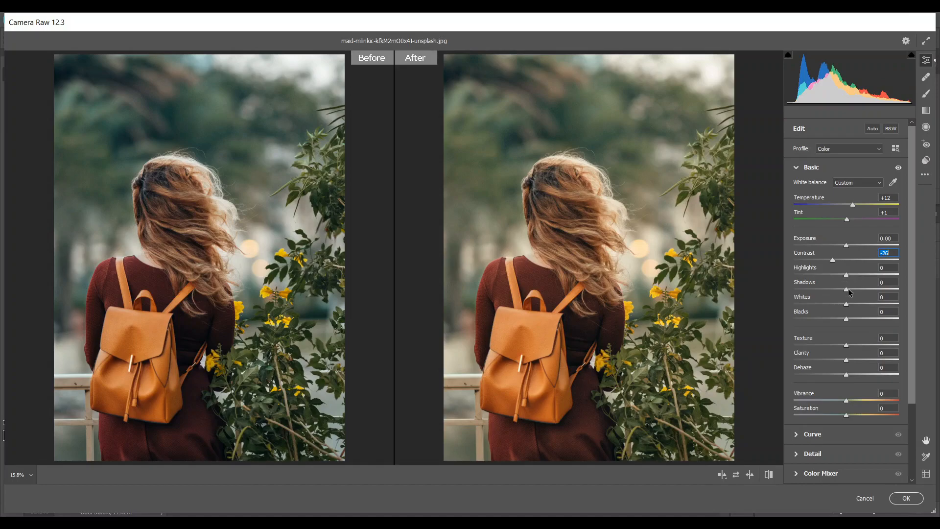
# Set the Basic tone values to Shadows +40, Whites -80 and Blacks +100
pyautogui.moveTo(848, 290); pyautogui.dragTo(855, 290)
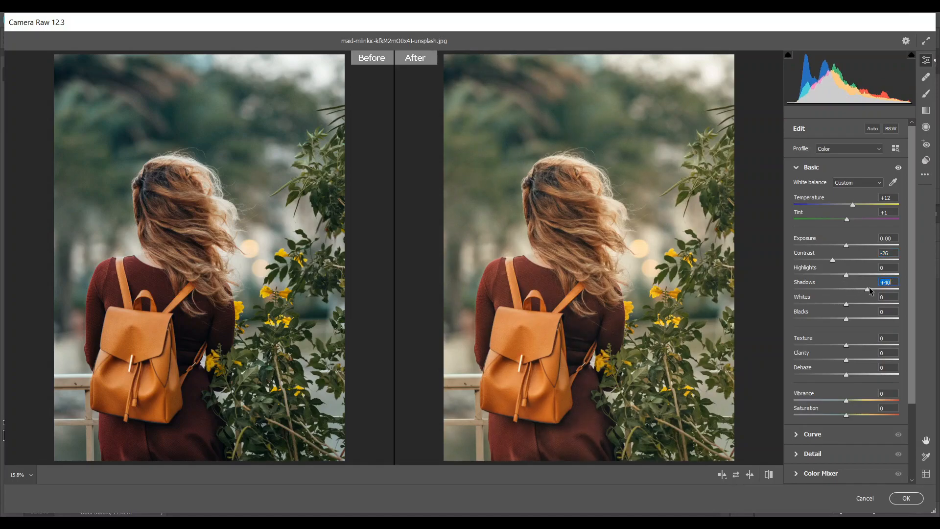
pyautogui.press('Up')
pyautogui.press('Up')
pyautogui.press('Up')
pyautogui.press('Up')
pyautogui.moveTo(845, 303); pyautogui.dragTo(801, 305)
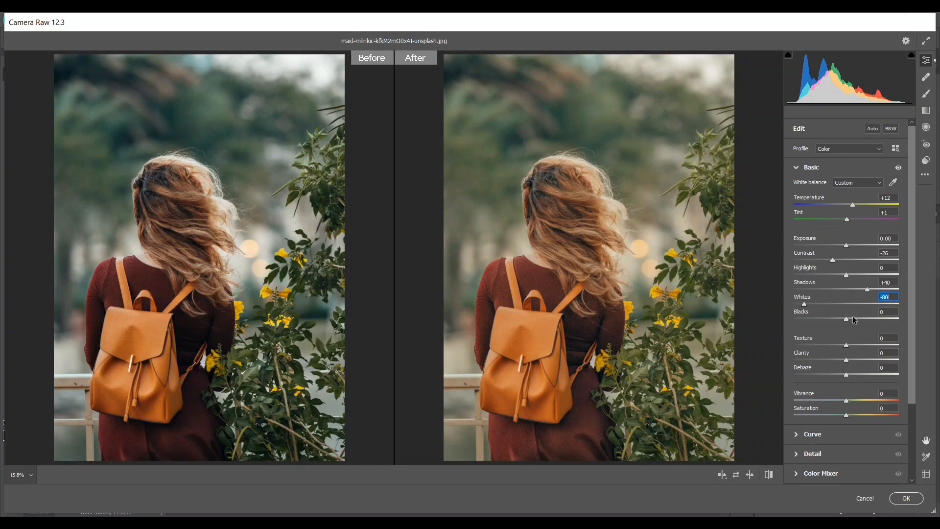
pyautogui.moveTo(852, 320); pyautogui.dragTo(935, 321)
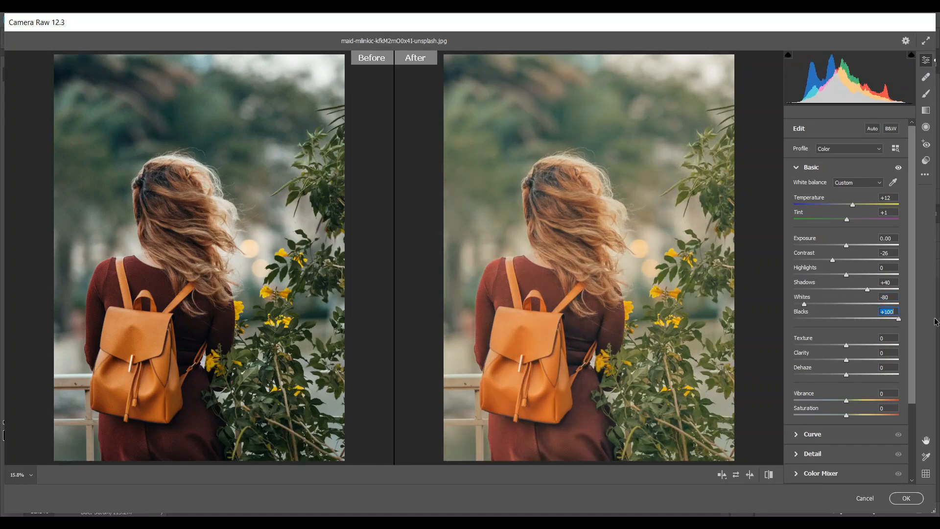
# Set Clarity to +20, Dehaze to +17, Vibrance to +40 and Saturation to +10
pyautogui.scroll(-1, 856, 343)
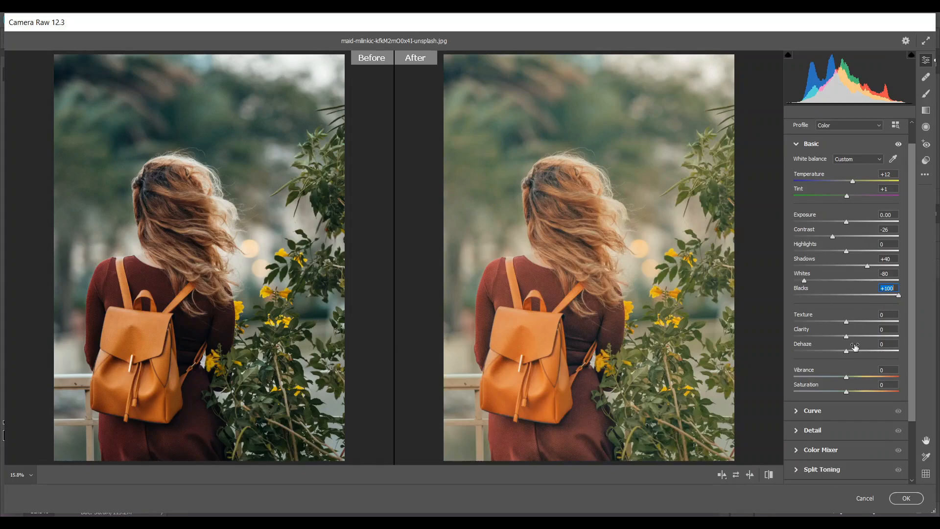
pyautogui.click(853, 336)
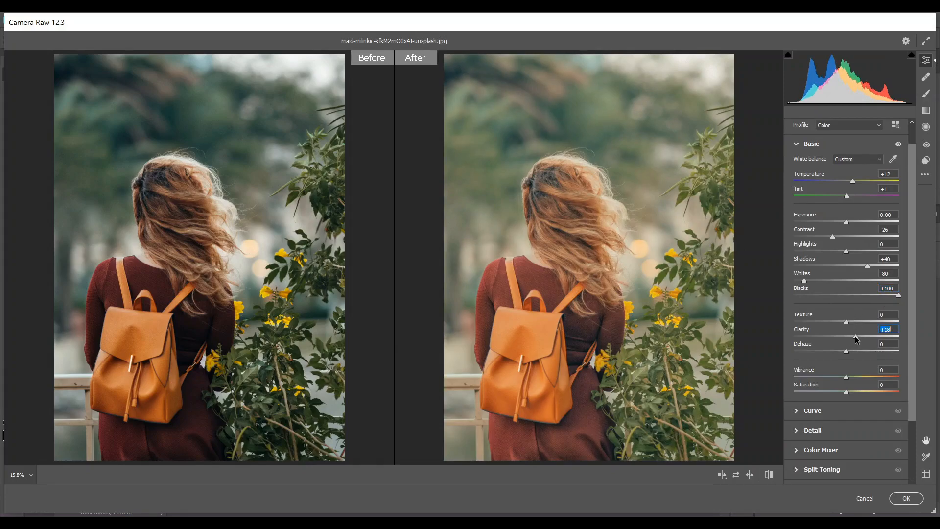
pyautogui.moveTo(855, 338); pyautogui.dragTo(858, 338)
pyautogui.click(850, 351)
pyautogui.moveTo(850, 352); pyautogui.dragTo(855, 349)
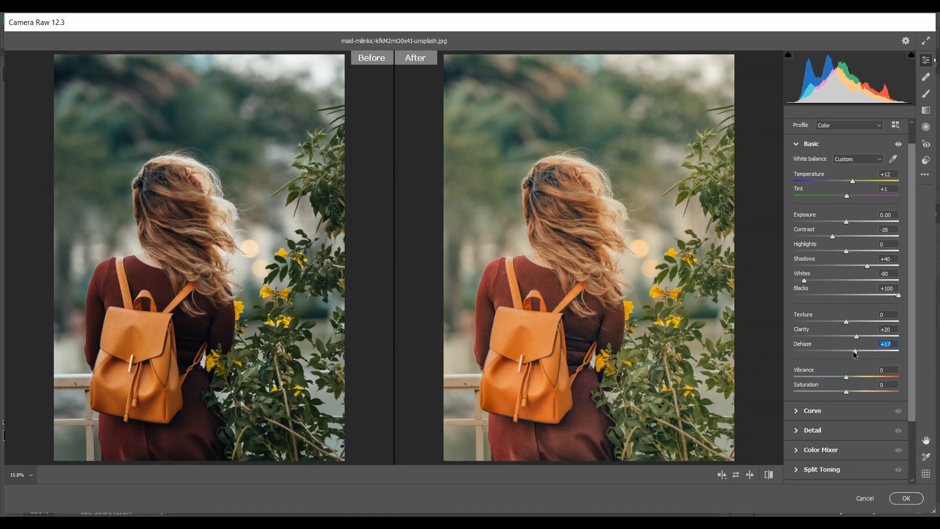
pyautogui.moveTo(846, 378); pyautogui.dragTo(866, 376)
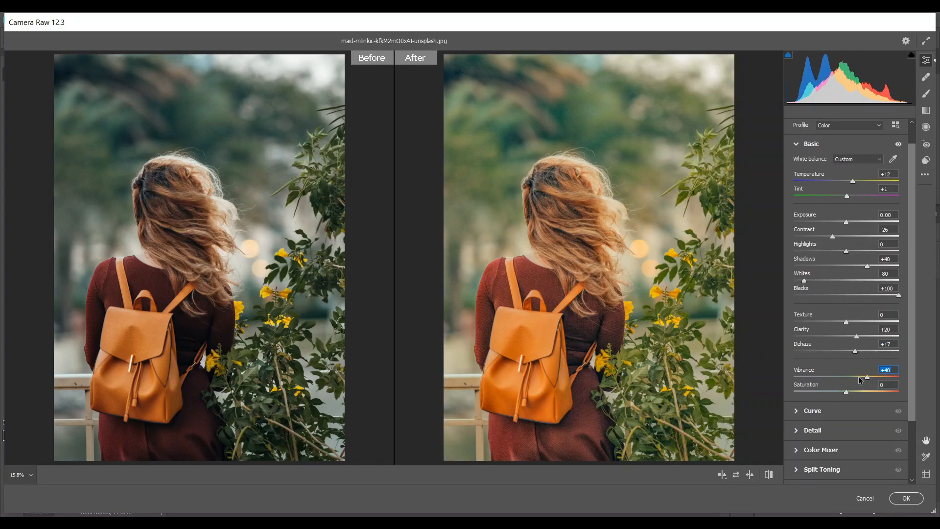
pyautogui.click(855, 391)
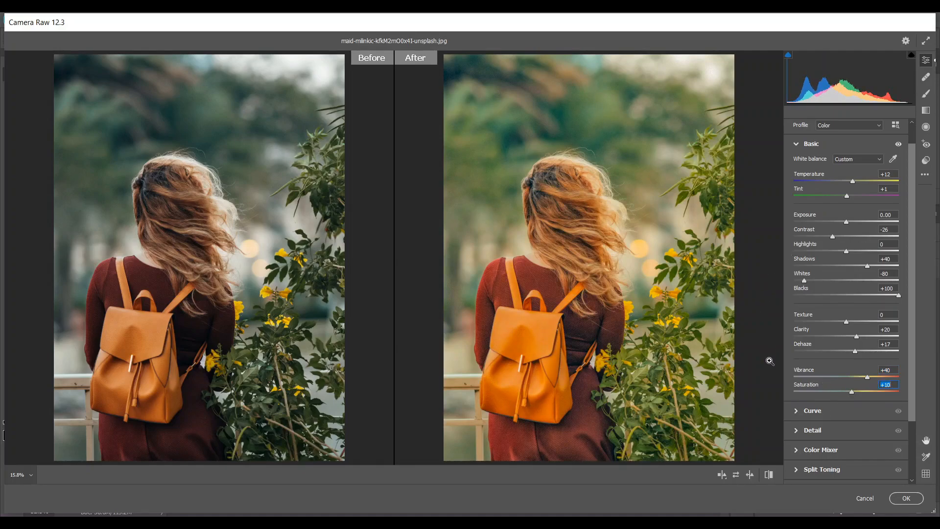
# Open the Curve adjustments and look through the red, green and blue channel curves, ending on the combined point curve
pyautogui.click(796, 412)
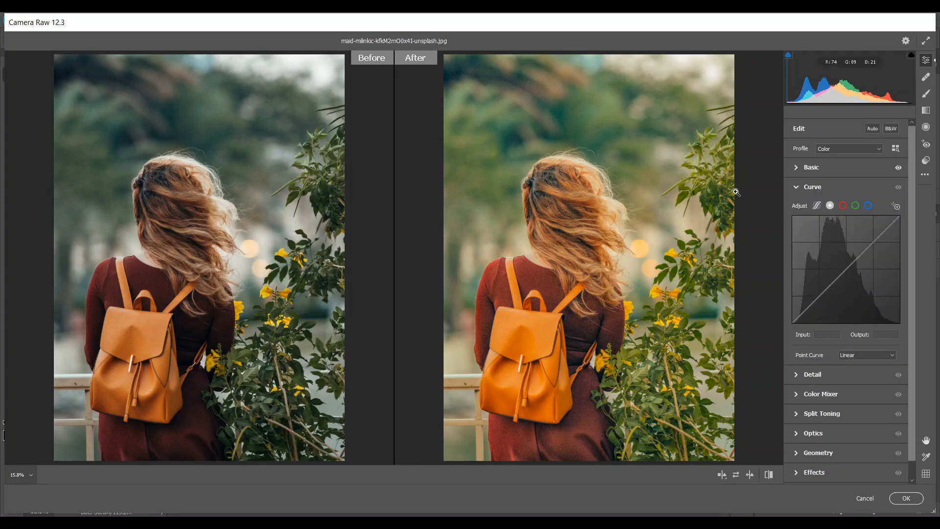
pyautogui.click(843, 205)
pyautogui.click(856, 205)
pyautogui.click(867, 205)
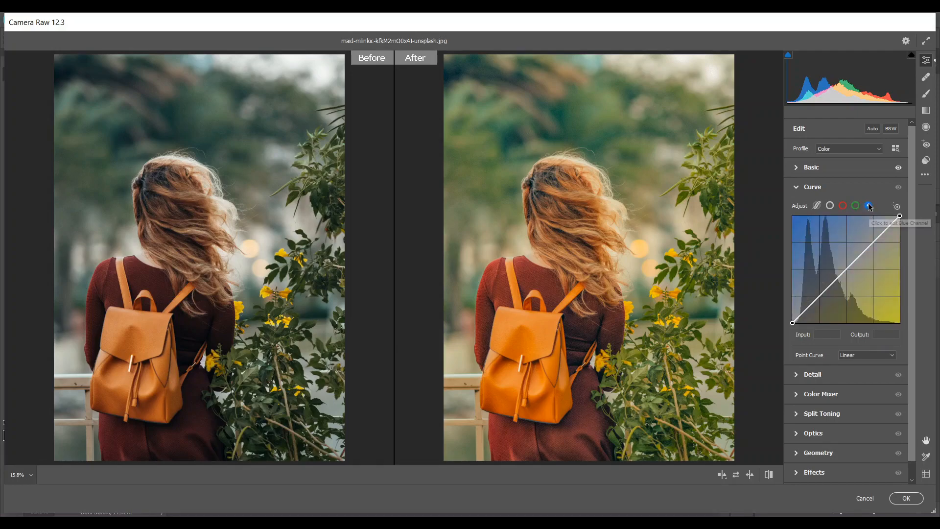
pyautogui.click(855, 205)
pyautogui.click(842, 205)
pyautogui.click(829, 206)
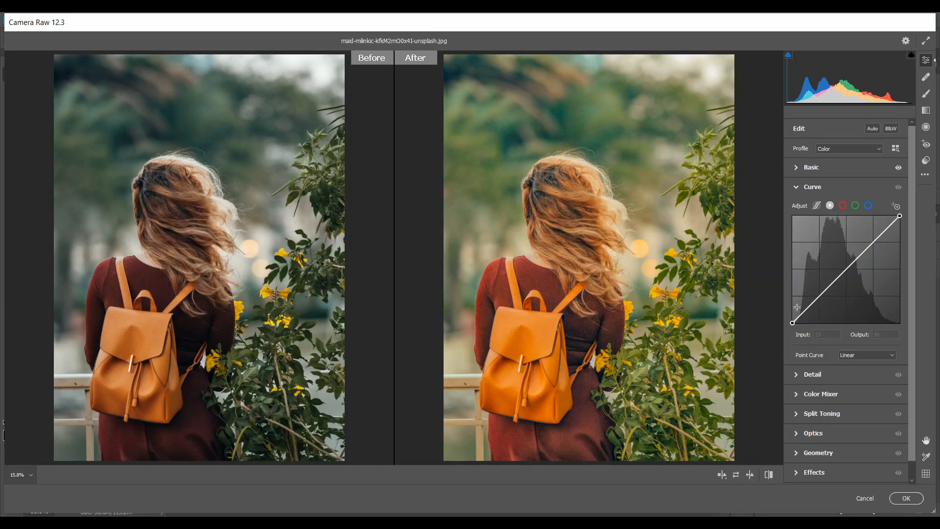
# Lift the black point of the combined curve and add a shadow point at input 73, output 43
pyautogui.moveTo(792, 323); pyautogui.dragTo(823, 290)
pyautogui.press('Down')
pyautogui.press('Down')
pyautogui.press('Down')
pyautogui.press('Down')
pyautogui.press('Down')
pyautogui.press('Down')
pyautogui.press('Down')
pyautogui.press('Down')
pyautogui.press('Down')
pyautogui.press('Down')
pyautogui.press('Down')
pyautogui.press('Down')
pyautogui.press('Down')
pyautogui.press('Down')
pyautogui.press('Down')
pyautogui.press('Down')
pyautogui.press('Down')
pyautogui.press('Down')
pyautogui.press('Down')
pyautogui.press('Down')
pyautogui.press('Down')
pyautogui.press('Down')
pyautogui.press('Down')
pyautogui.press('Down')
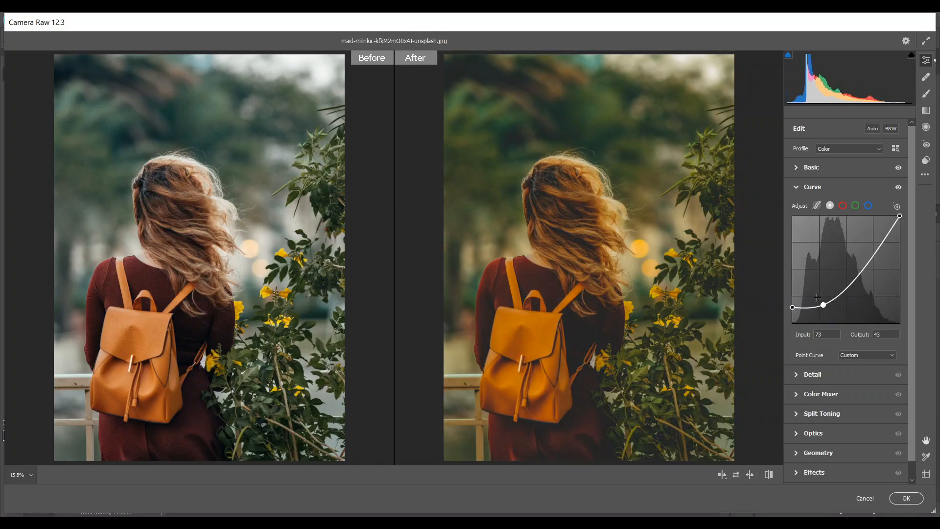
# Add a midtone point to the combined curve and place it at input 147, output 105
pyautogui.moveTo(855, 271); pyautogui.dragTo(854, 263)
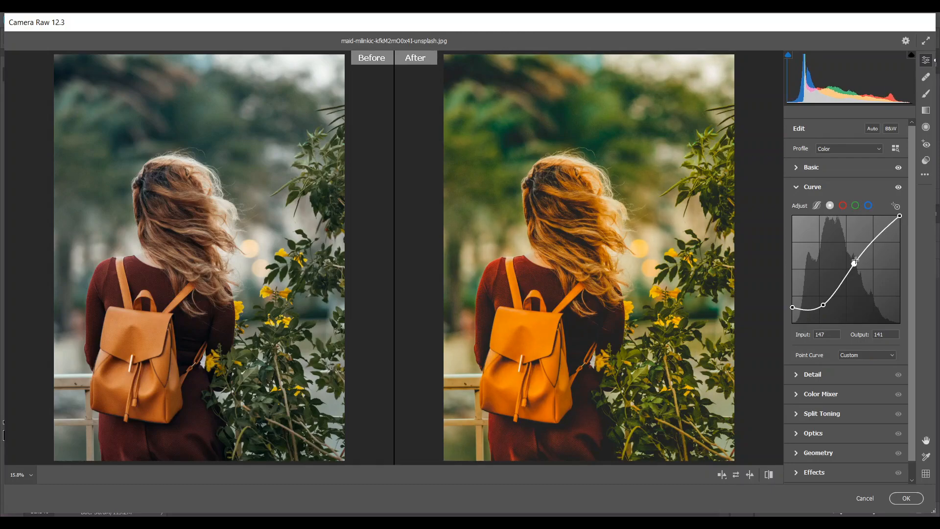
pyautogui.press('Down')
pyautogui.press('Down')
pyautogui.press('Down')
pyautogui.press('Down')
pyautogui.press('Down')
pyautogui.press('Down')
pyautogui.press('Down')
pyautogui.press('Down')
pyautogui.press('Down')
pyautogui.press('Down')
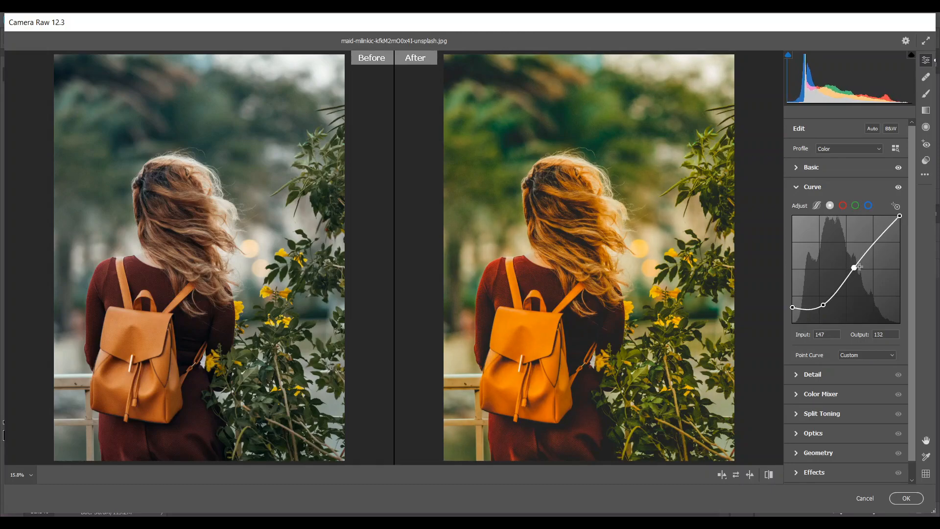
pyautogui.moveTo(854, 269); pyautogui.dragTo(856, 276)
pyautogui.press('Left')
pyautogui.press('Left')
pyautogui.press('Left')
pyautogui.press('Left')
pyautogui.press('Left')
pyautogui.press('Down')
pyautogui.press('Down')
pyautogui.press('Down')
pyautogui.press('Down')
pyautogui.press('Down')
pyautogui.press('Down')
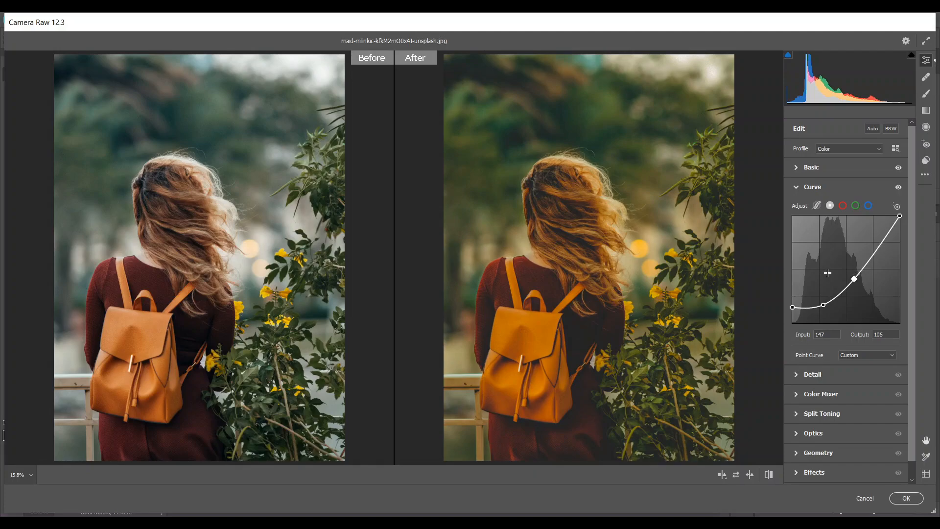
# Add a highlight point to the combined curve and place it at input 221, output 205
pyautogui.moveTo(882, 254); pyautogui.dragTo(881, 236)
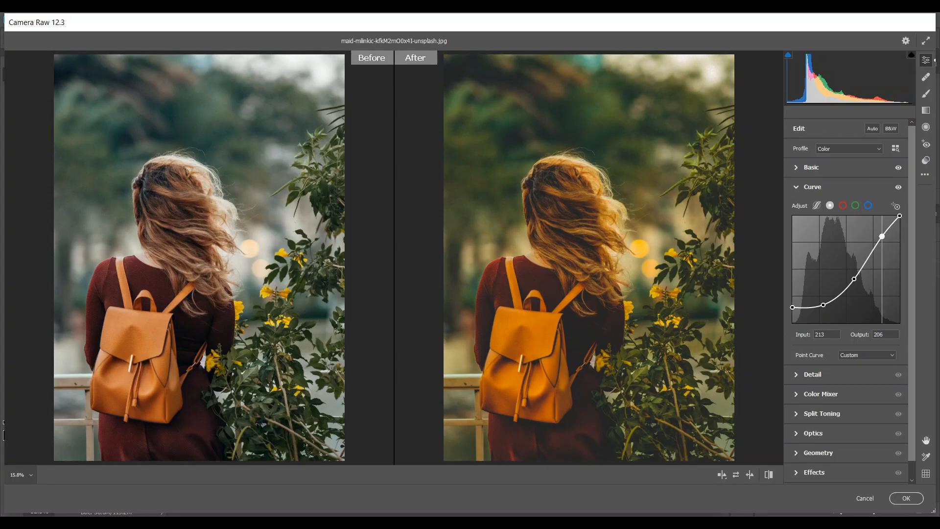
pyautogui.press('Right')
pyautogui.press('Right')
pyautogui.press('Right')
pyautogui.press('Right')
pyautogui.press('Right')
pyautogui.press('Right')
pyautogui.press('Right')
pyautogui.press('Right')
pyautogui.press('Down')
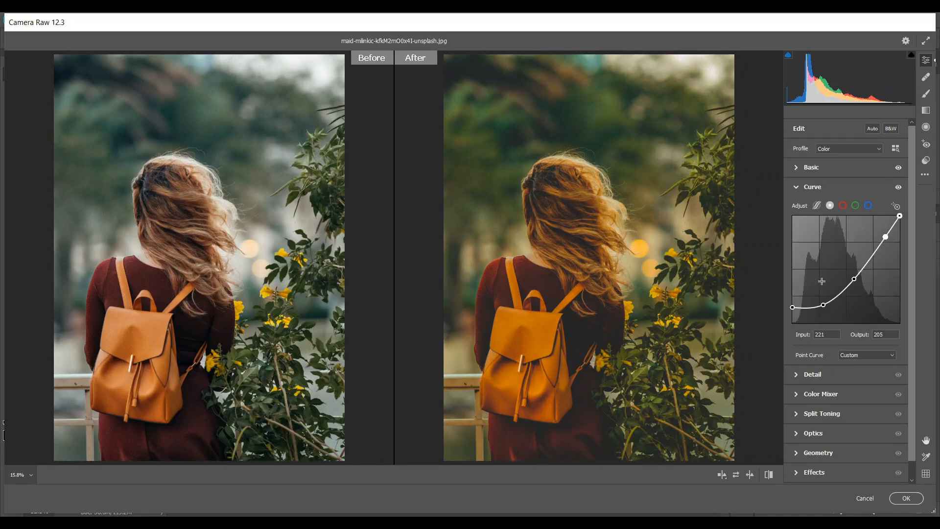
# In the Detail adjustments, set Sharpening to 20 and Color Noise Reduction to 15
pyautogui.click(798, 375)
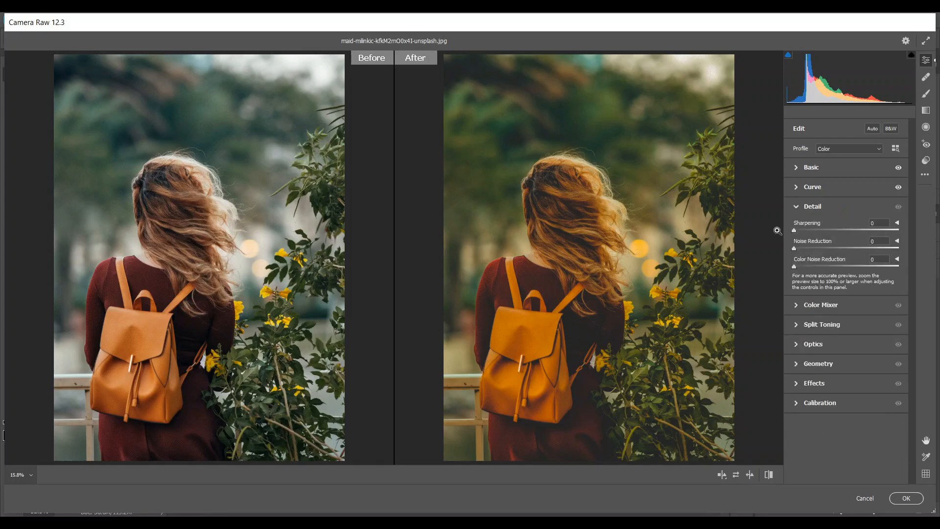
pyautogui.click(807, 228)
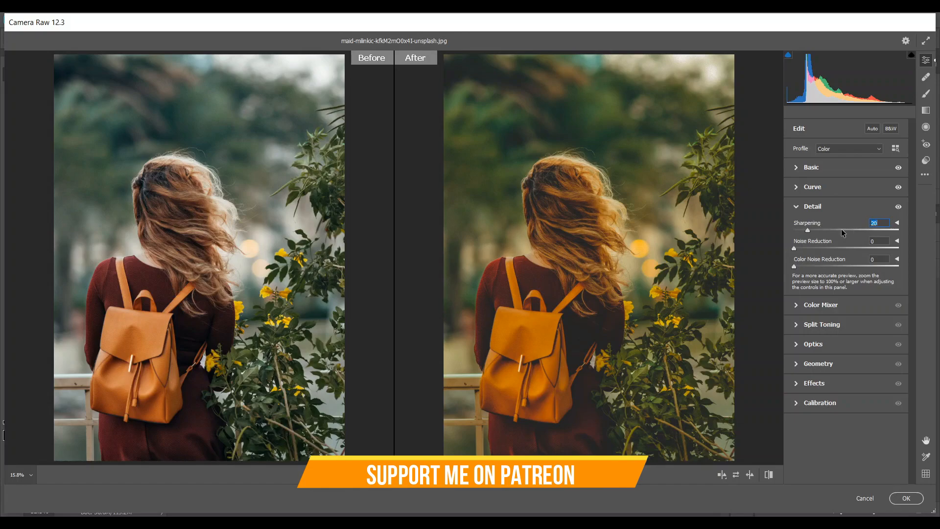
pyautogui.click(809, 265)
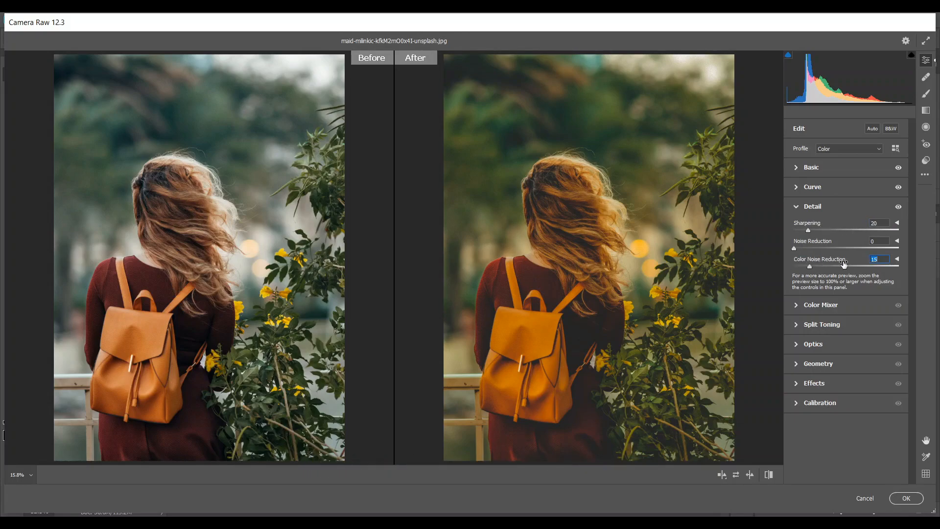
# In the Color Mixer, set the hue of Reds to -16, Oranges -9, Yellows -64 and Greens +36, and lower the Blues hue
pyautogui.click(797, 305)
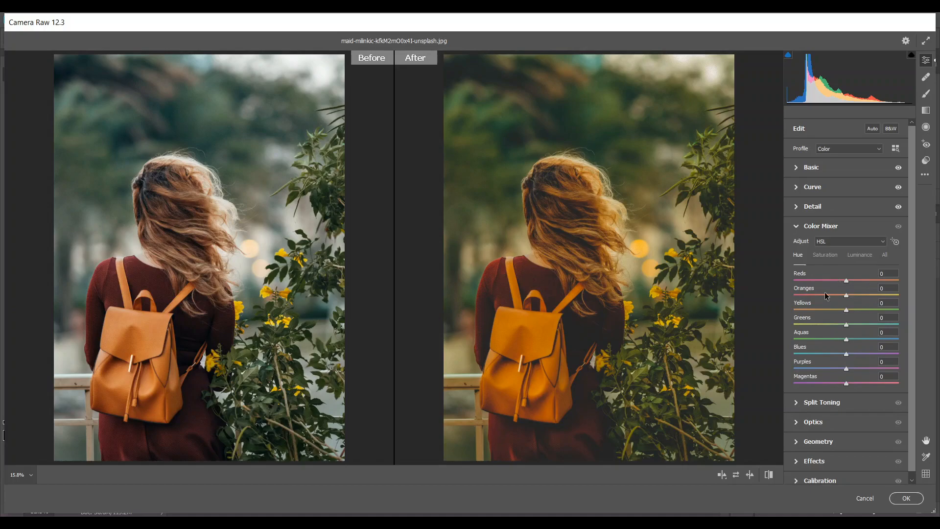
pyautogui.moveTo(845, 284); pyautogui.dragTo(838, 287)
pyautogui.moveTo(841, 294); pyautogui.dragTo(812, 309)
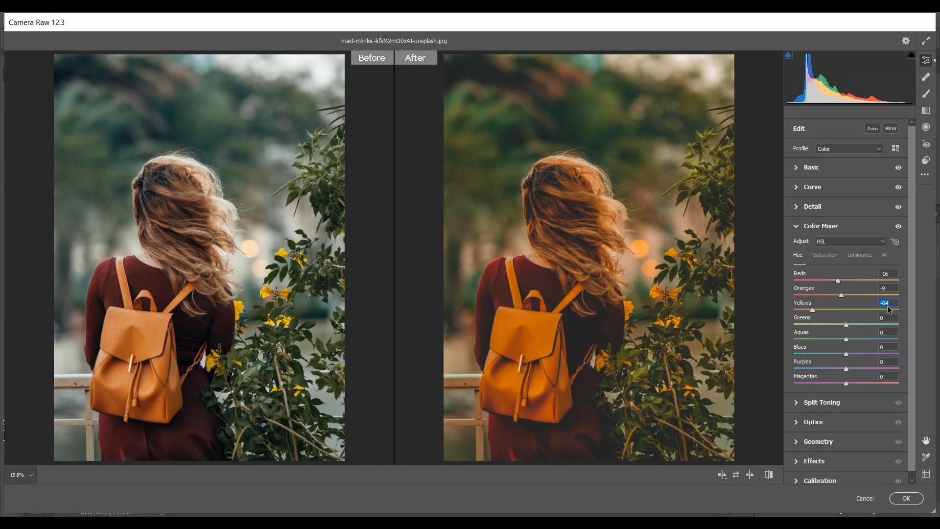
pyautogui.moveTo(853, 325); pyautogui.dragTo(864, 323)
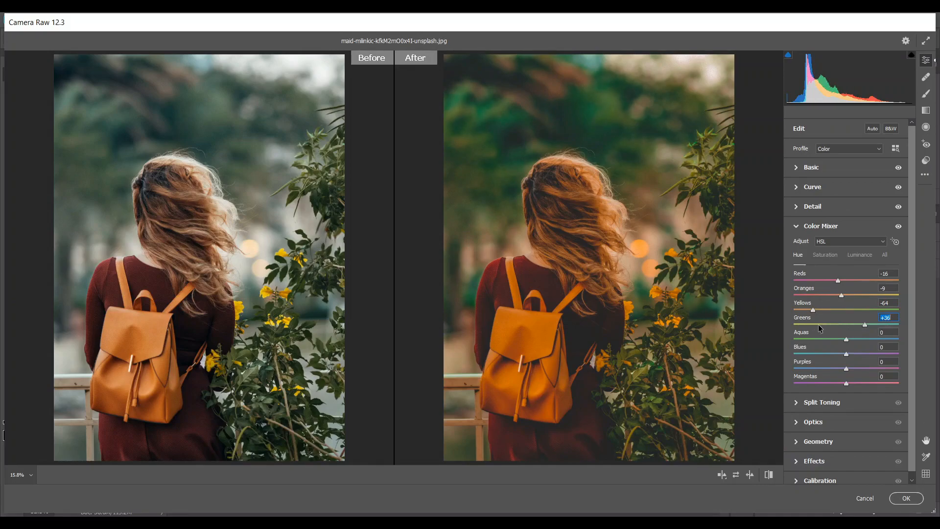
pyautogui.click(831, 353)
pyautogui.moveTo(831, 352); pyautogui.dragTo(830, 353)
# In the Color Mixer, set the saturation of Oranges to -42 and Yellows to -47
pyautogui.click(825, 255)
pyautogui.moveTo(838, 296); pyautogui.dragTo(830, 296)
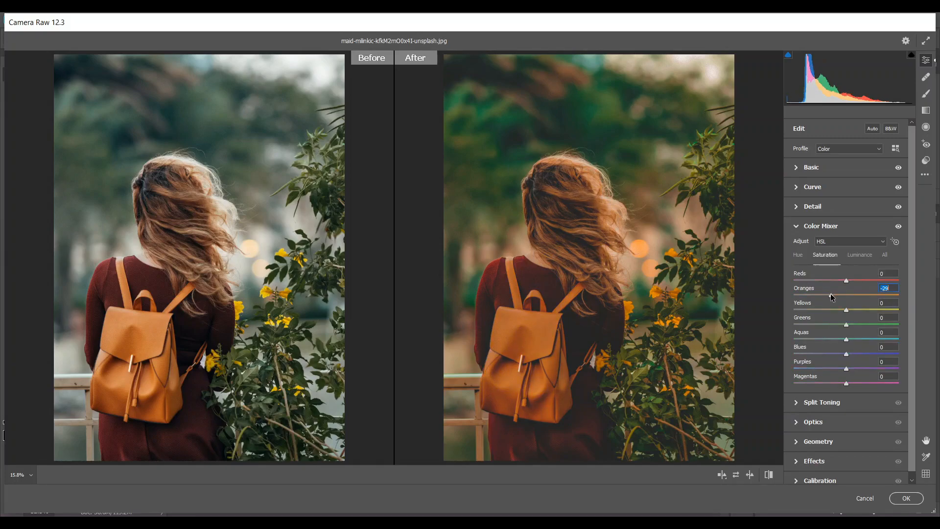
pyautogui.moveTo(830, 294); pyautogui.dragTo(822, 295)
pyautogui.moveTo(835, 310); pyautogui.dragTo(827, 310)
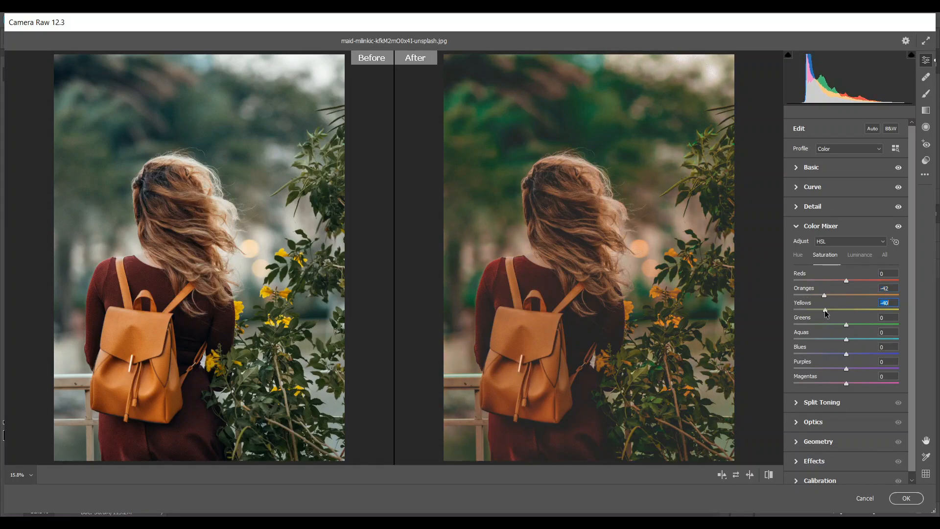
pyautogui.press('Down')
pyautogui.press('Down')
pyautogui.press('Down')
pyautogui.press('Down')
pyautogui.press('Down')
pyautogui.press('Down')
# Set the Greens saturation to -72 in the Color Mixer
pyautogui.moveTo(827, 324); pyautogui.dragTo(801, 325)
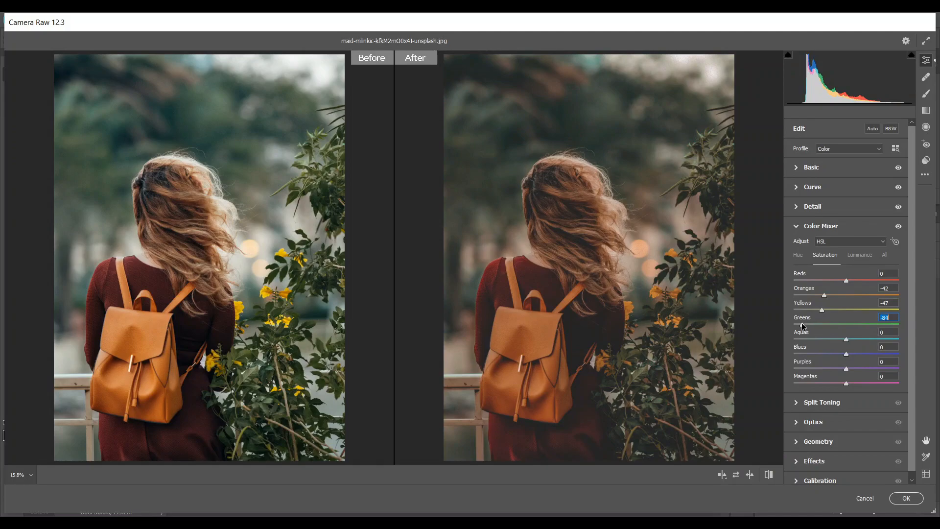
pyautogui.press('Up')
pyautogui.press('Up')
pyautogui.press('Up')
pyautogui.press('Up')
pyautogui.press('Up')
pyautogui.press('Up')
pyautogui.press('Up')
pyautogui.press('Up')
pyautogui.press('Up')
pyautogui.press('Up')
pyautogui.press('Up')
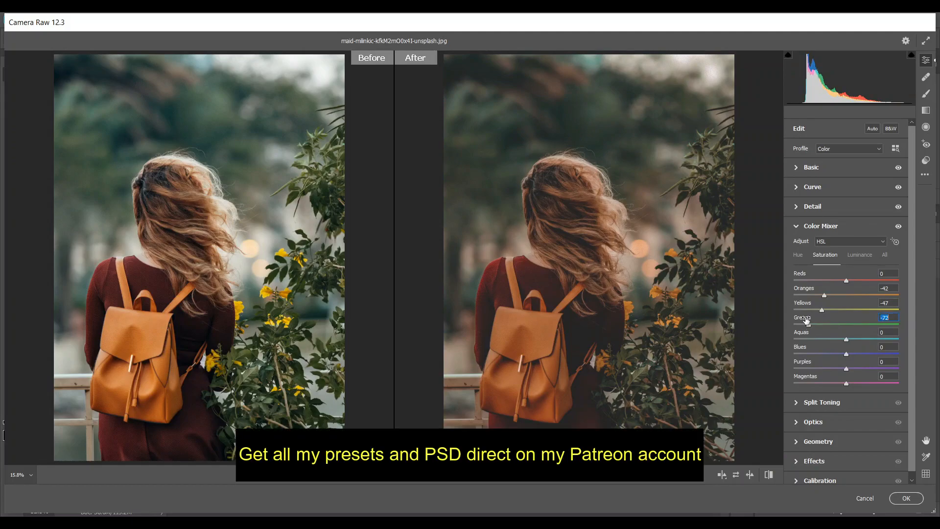
# Cut the saturation of Aquas and Blues by about half, and reduce Purples and Magentas saturation to the minimum
pyautogui.click(818, 337)
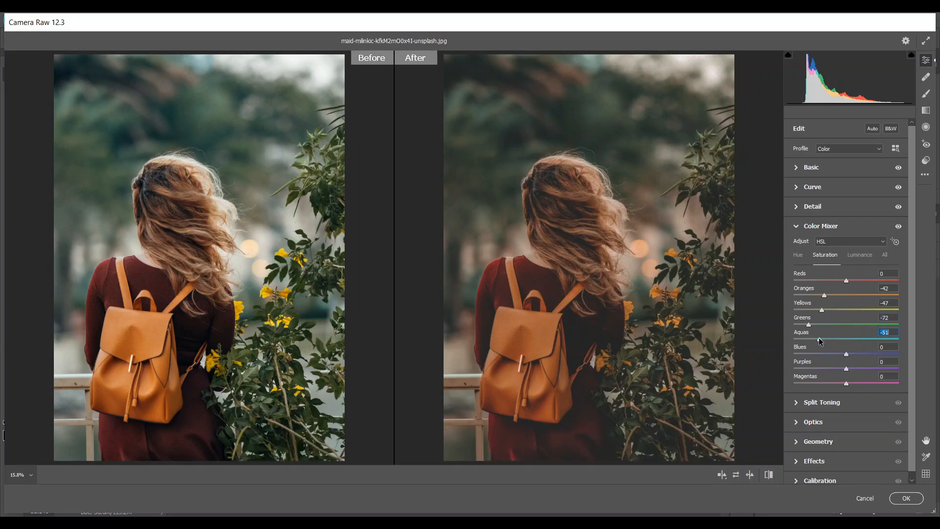
pyautogui.moveTo(816, 337); pyautogui.dragTo(814, 335)
pyautogui.click(816, 354)
pyautogui.moveTo(816, 355); pyautogui.dragTo(814, 353)
pyautogui.moveTo(843, 368); pyautogui.dragTo(785, 368)
pyautogui.moveTo(846, 383); pyautogui.dragTo(789, 383)
# In the Color Mixer, set the luminance of Oranges to +20, Yellows to +78, and Greens, Aquas and Blues to +100
pyautogui.click(860, 256)
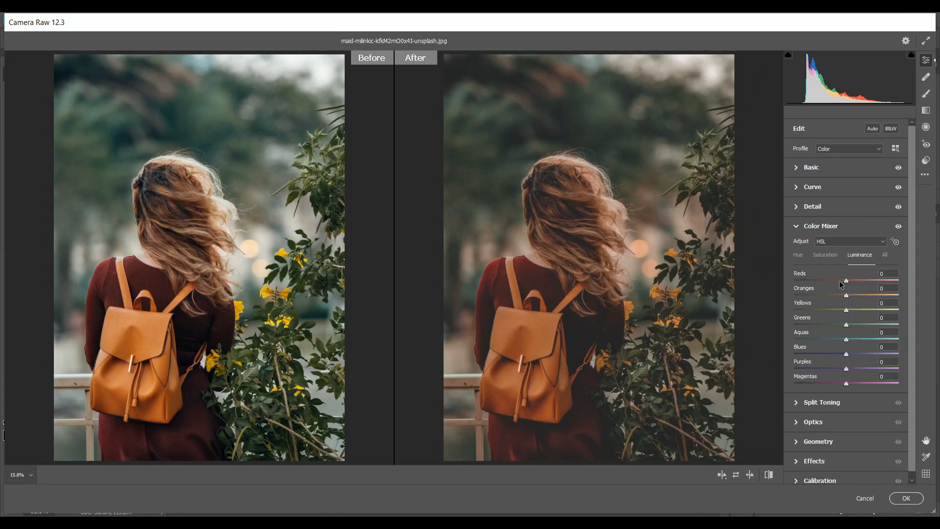
pyautogui.moveTo(845, 294); pyautogui.dragTo(885, 309)
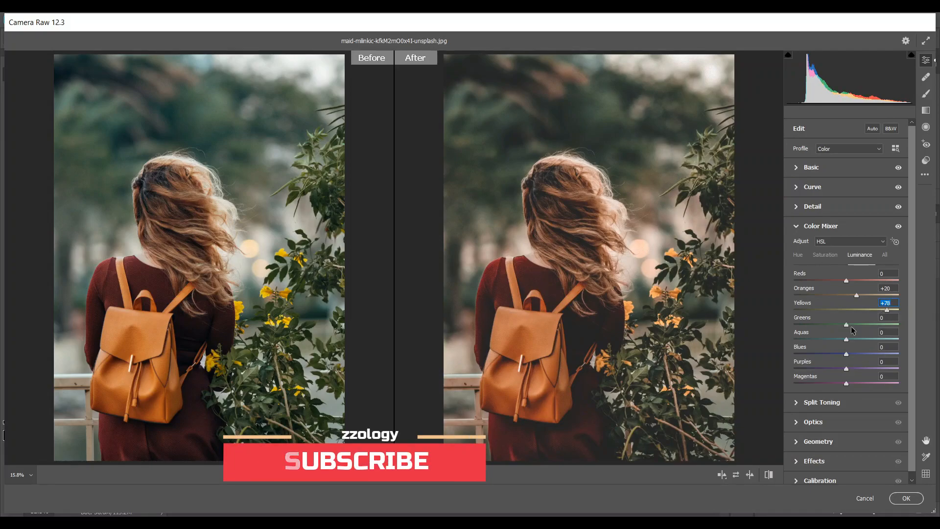
pyautogui.moveTo(853, 324); pyautogui.dragTo(938, 362)
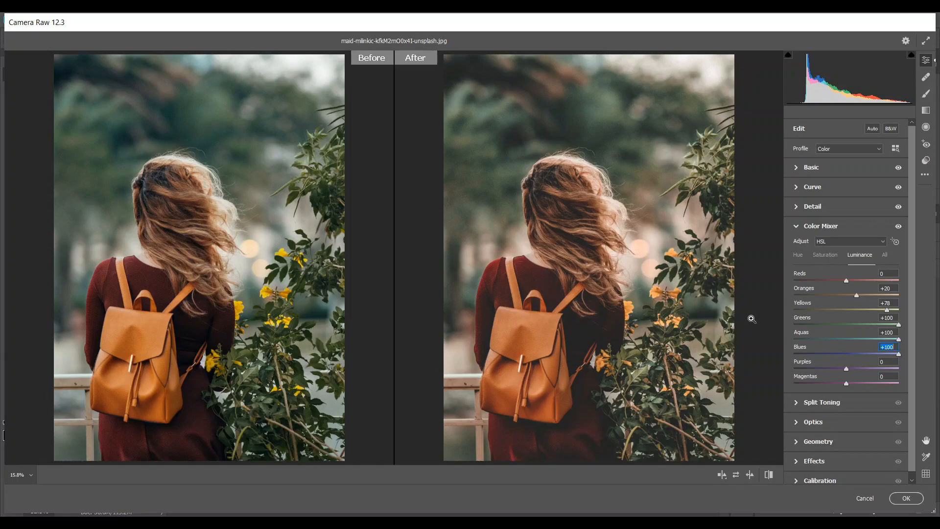
# Tint the highlights with Split Toning, using a yellow-green hue at low saturation
pyautogui.click(797, 404)
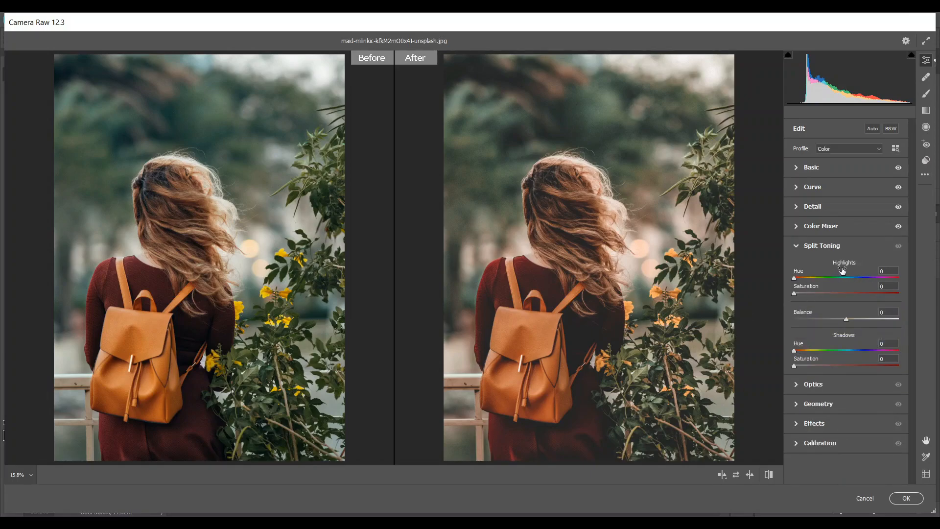
pyautogui.click(825, 277)
pyautogui.moveTo(825, 278); pyautogui.dragTo(804, 290)
pyautogui.press('Up')
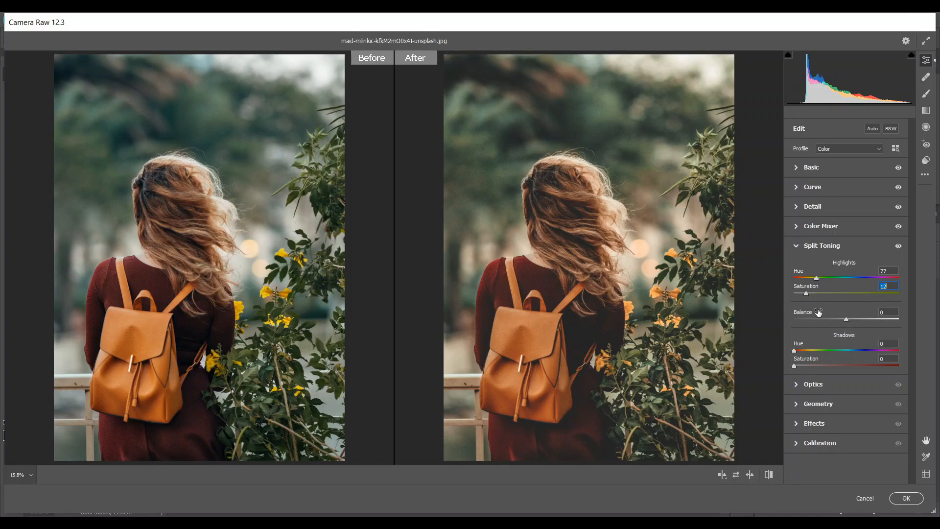
# Add film grain with an amount of 48 and slightly raise its size and roughness
pyautogui.click(795, 424)
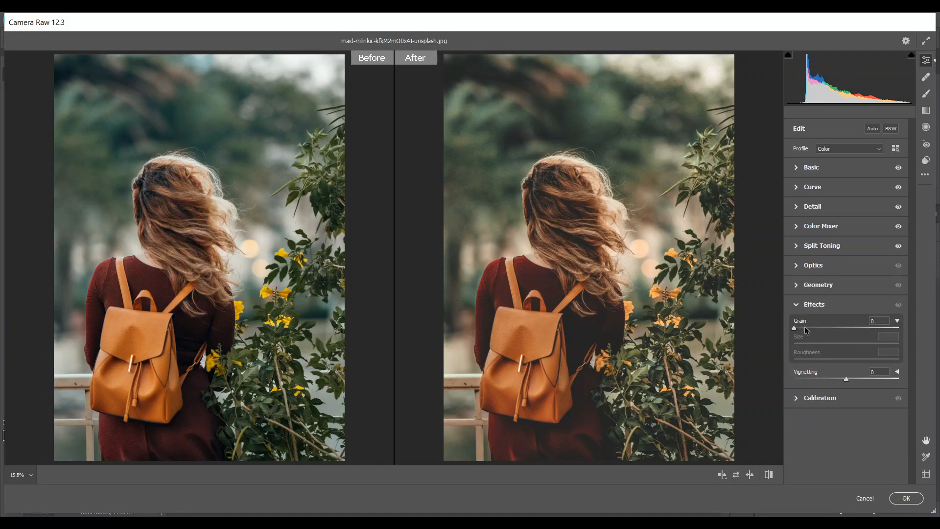
pyautogui.moveTo(805, 329); pyautogui.dragTo(843, 331)
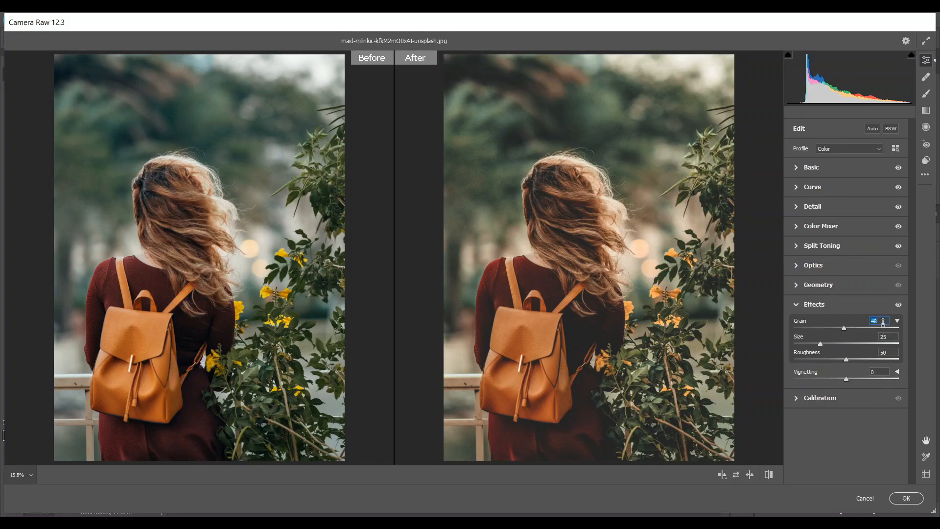
pyautogui.moveTo(841, 346); pyautogui.dragTo(851, 346)
pyautogui.moveTo(846, 359); pyautogui.dragTo(854, 360)
# Raise Shadows to +61 and Exposure to +0.05, check the photo up close, and apply the Camera Raw grade
pyautogui.click(797, 167)
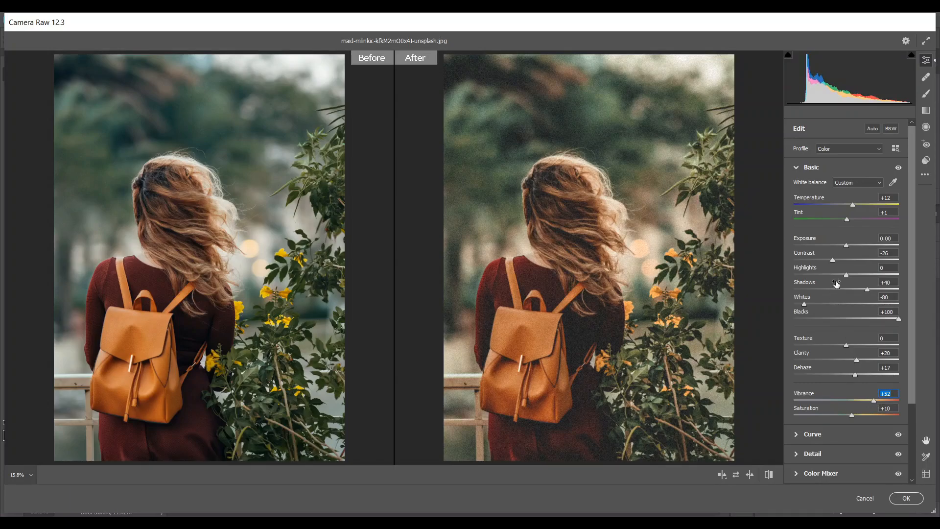
pyautogui.click(875, 289)
pyautogui.click(890, 238)
pyautogui.press('Up')
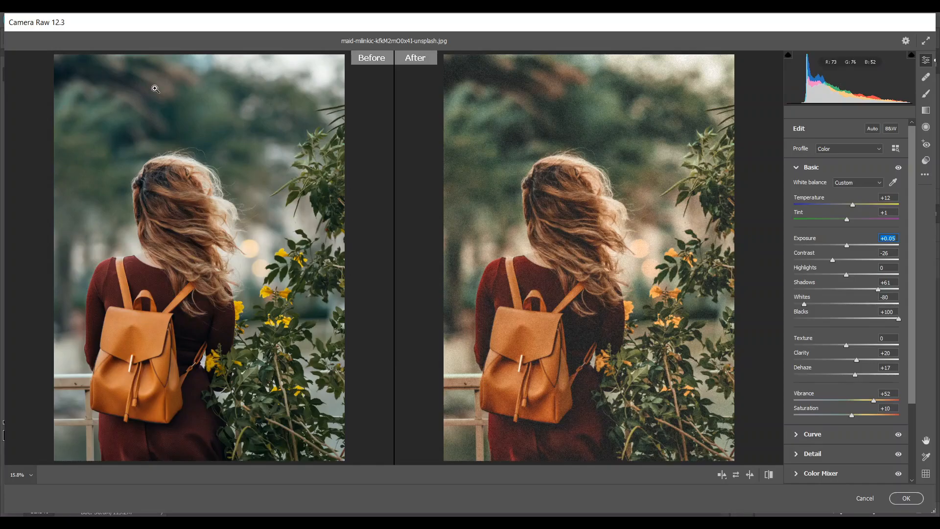
pyautogui.moveTo(584, 160); pyautogui.dragTo(613, 167)
pyautogui.press('space')
pyautogui.moveTo(534, 327); pyautogui.dragTo(596, 241)
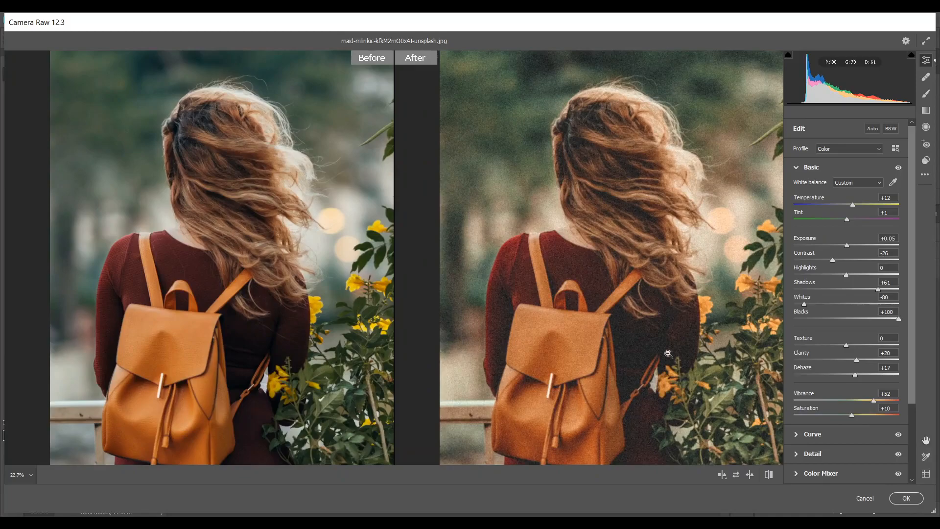
pyautogui.click(906, 498)
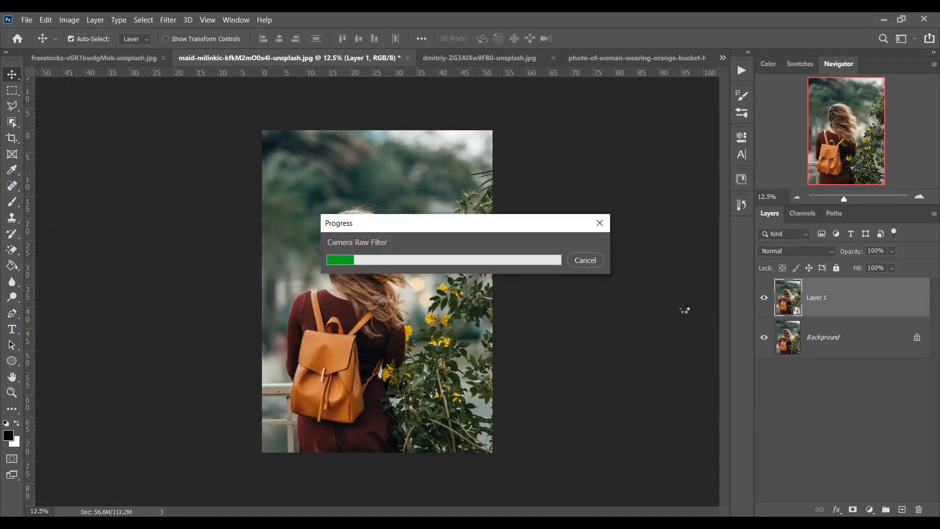
# Compare the graded Layer 1 with the original photo by toggling the layer's visibility
pyautogui.click(764, 298)
pyautogui.click(764, 297)
pyautogui.click(764, 297)
pyautogui.click(764, 297)
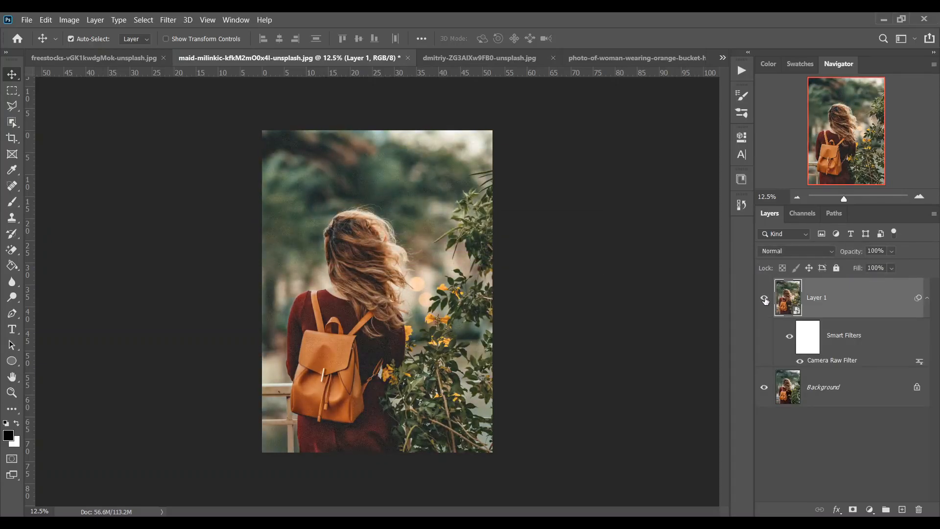
# Reapply the last Camera Raw Filter to the Background copy layer of the blue-haired woman's portrait and compare it with the original
pyautogui.click(464, 58)
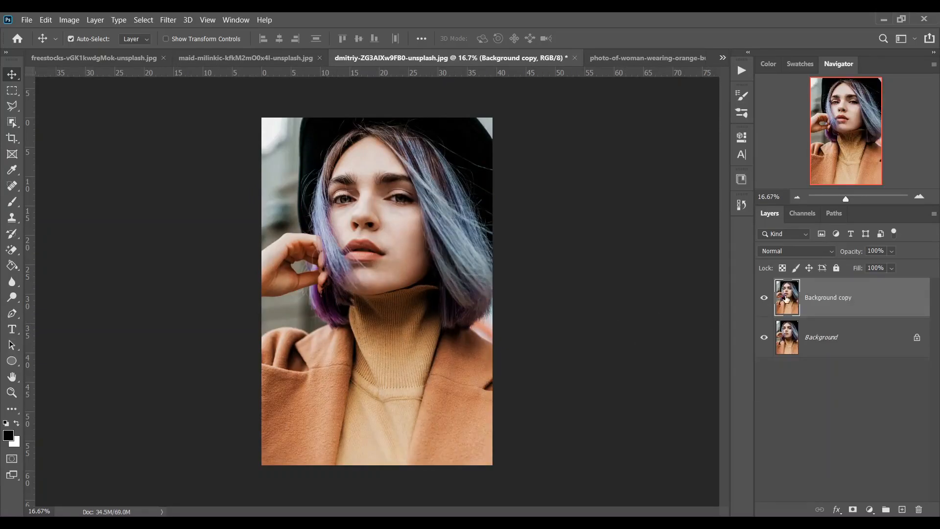
pyautogui.click(170, 21)
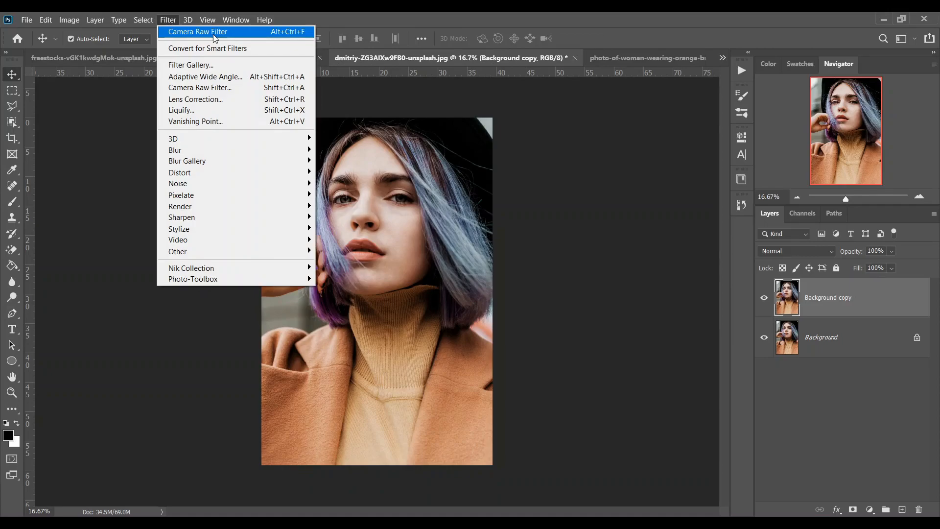
pyautogui.click(213, 35)
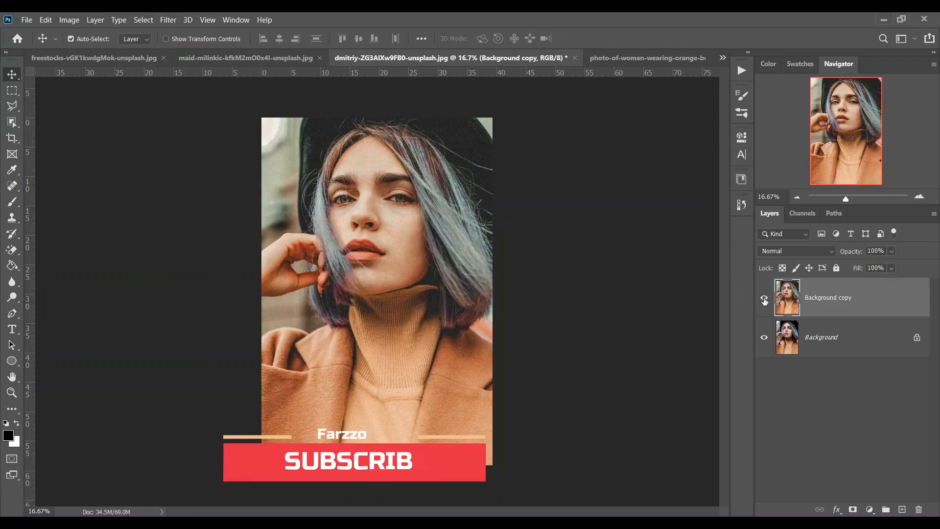
pyautogui.click(764, 298)
pyautogui.click(764, 298)
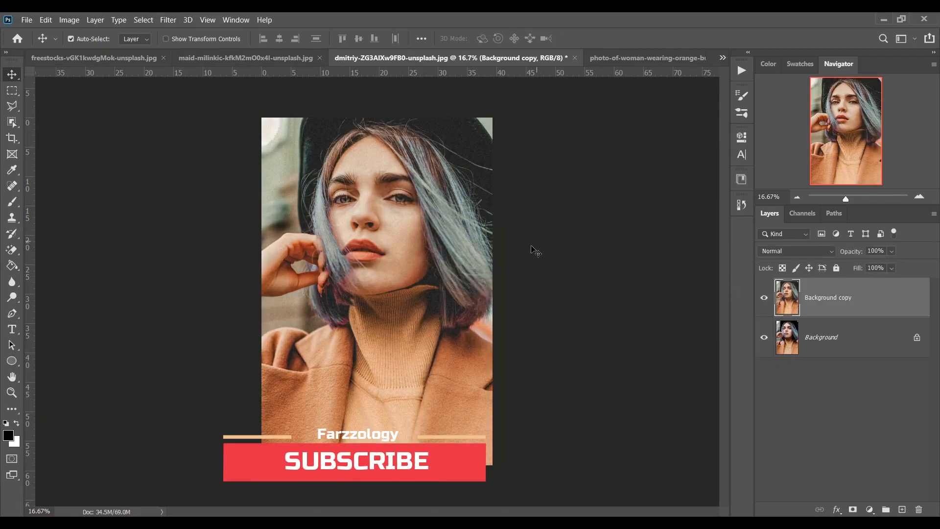
# Duplicate the background of the orange bucket hat photo, reapply the last Camera Raw Filter to the copy, and compare it with the original
pyautogui.click(625, 56)
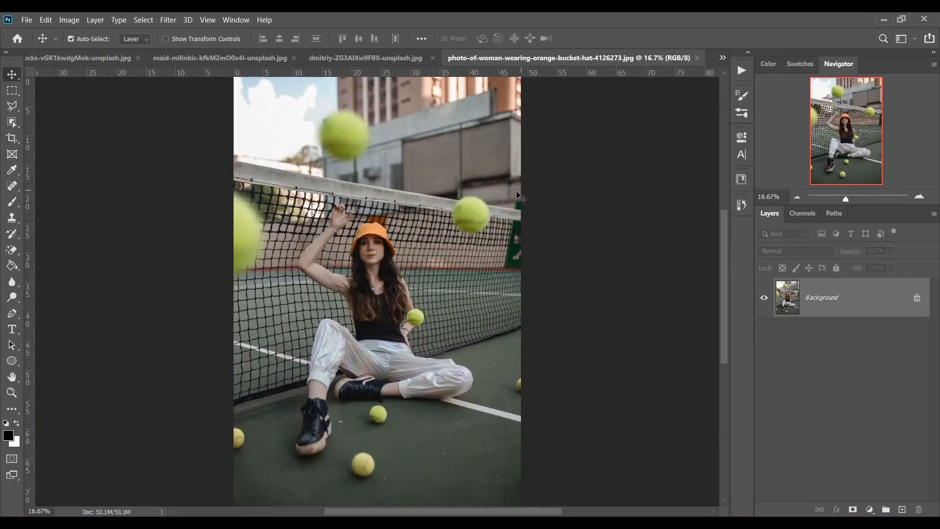
pyautogui.hotkey('ctrl', 'j')
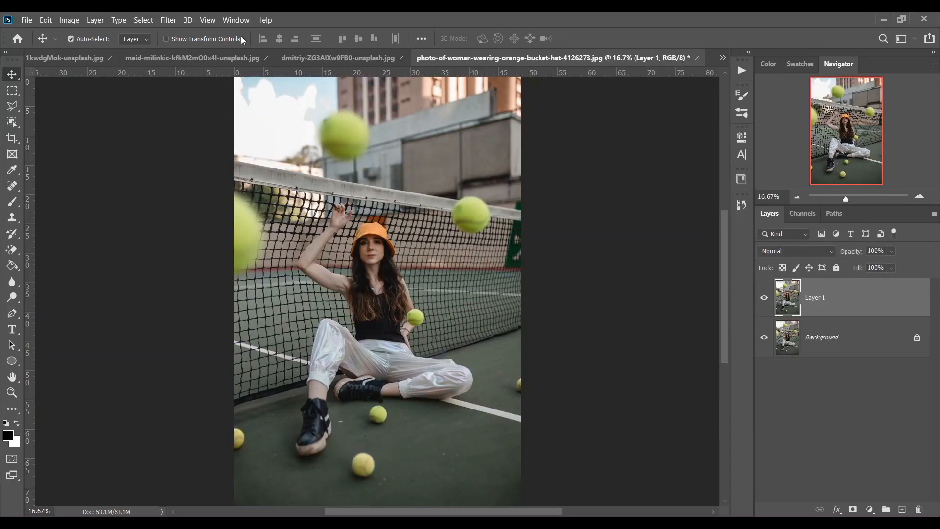
pyautogui.click(164, 20)
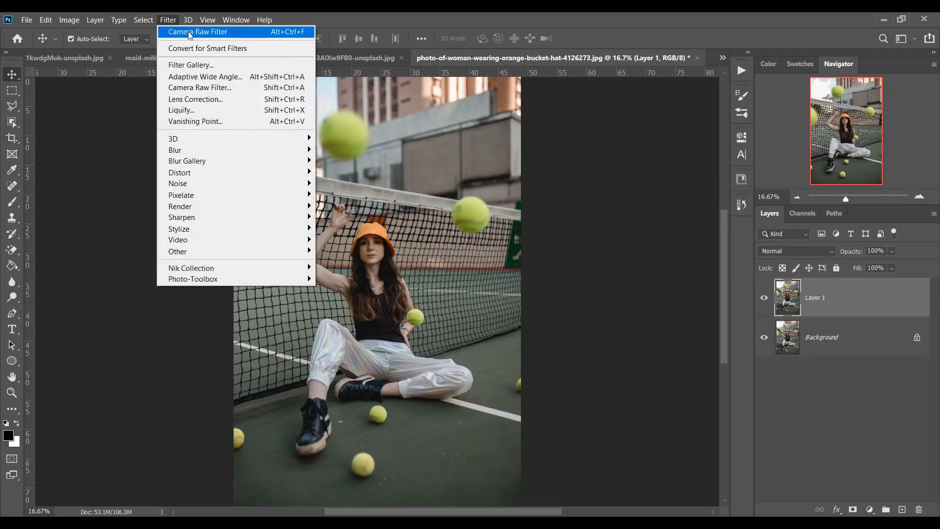
pyautogui.click(179, 32)
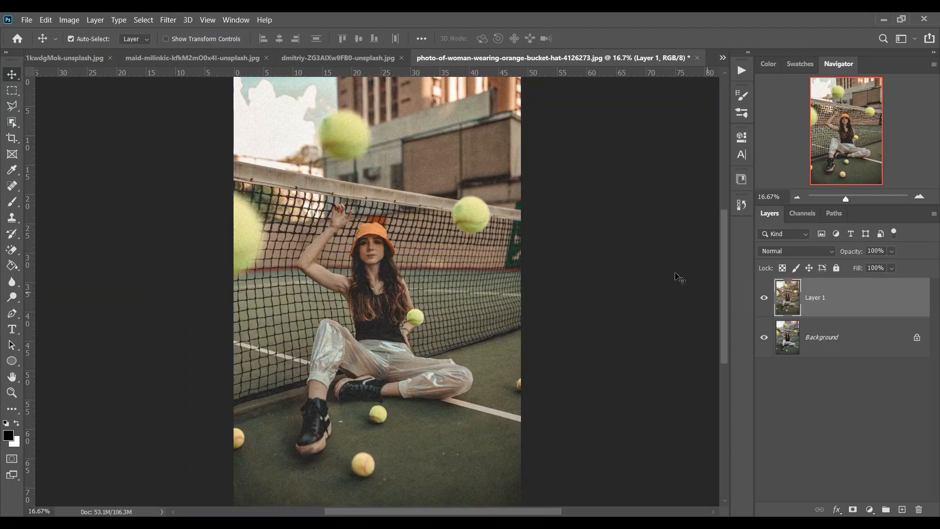
pyautogui.click(764, 297)
pyautogui.click(764, 297)
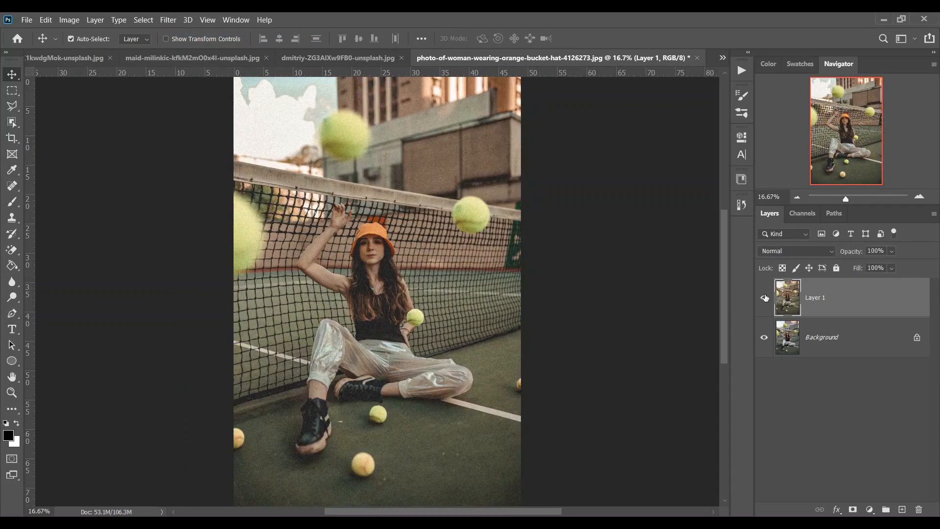